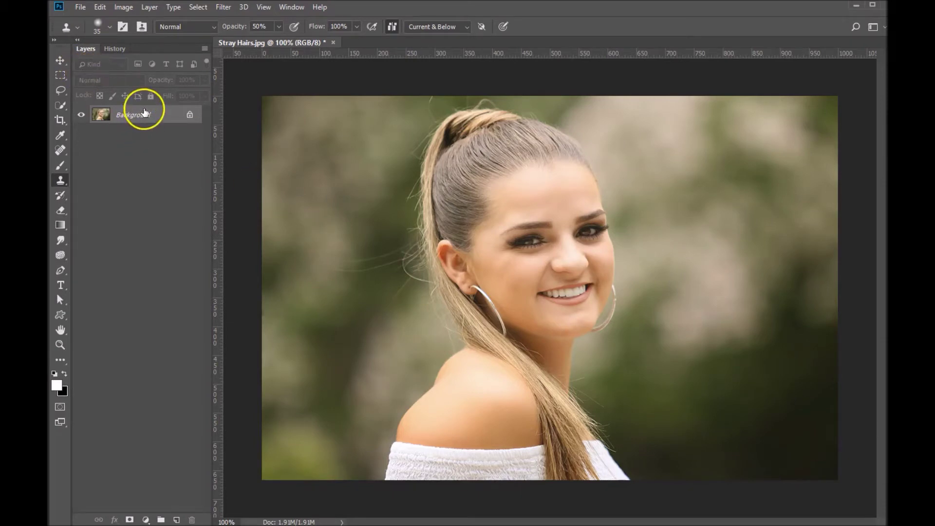
- Add an empty Layer 1 above the portrait's Background layer
{"action": "left_click_drag", "start_coordinate": [144, 113], "coordinate": [178, 522]}
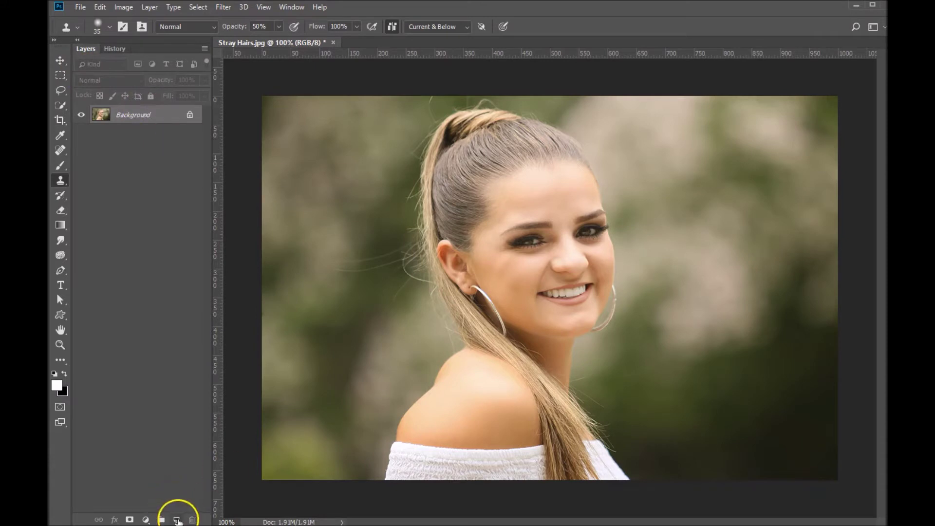
{"action": "left_click", "coordinate": [177, 520]}
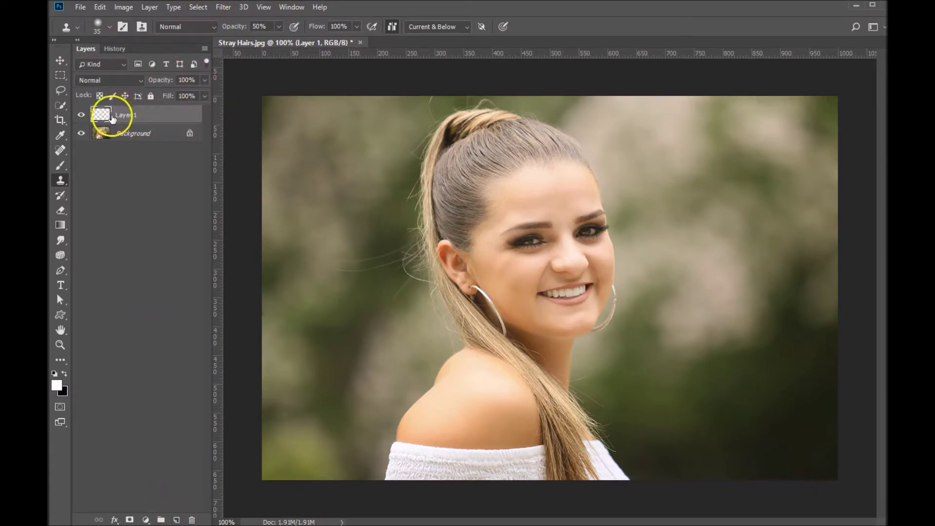
{"action": "left_click", "coordinate": [61, 150]}
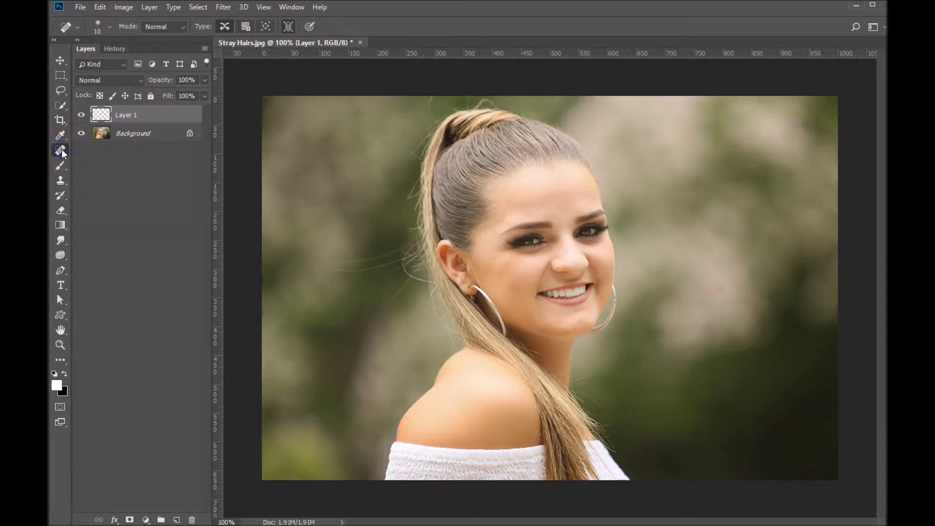
{"action": "right_click", "coordinate": [61, 151]}
{"action": "left_click", "coordinate": [108, 152]}
{"action": "mouse_move", "coordinate": [396, 249]}
{"action": "left_mouse_down"}
{"action": "mouse_move", "coordinate": [352, 258]}
{"action": "mouse_move", "coordinate": [399, 253]}
{"action": "mouse_move", "coordinate": [409, 241]}
{"action": "mouse_move", "coordinate": [355, 260]}
{"action": "mouse_move", "coordinate": [415, 239]}
{"action": "mouse_move", "coordinate": [370, 282]}
{"action": "left_mouse_up"}
- Zoom to 200% and spot-heal the stray strands left of the head and ear
{"action": "left_click", "coordinate": [369, 283], "text": "ctrl"}
{"action": "mouse_move", "coordinate": [419, 220]}
{"action": "left_mouse_down"}
{"action": "mouse_move", "coordinate": [443, 206]}
{"action": "mouse_move", "coordinate": [386, 236]}
{"action": "mouse_move", "coordinate": [290, 236]}
{"action": "mouse_move", "coordinate": [418, 221]}
{"action": "left_mouse_up"}
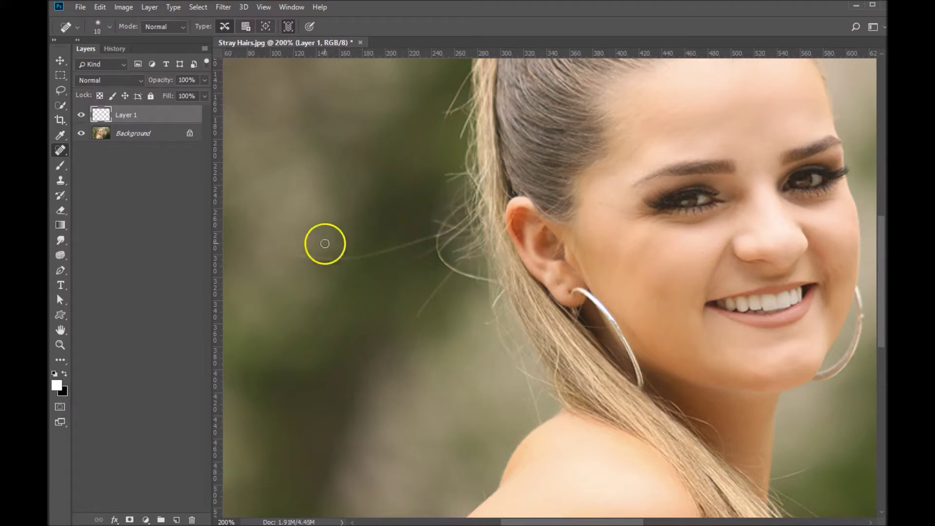
{"action": "left_click_drag", "start_coordinate": [323, 240], "coordinate": [288, 239]}
{"action": "left_click_drag", "start_coordinate": [444, 206], "coordinate": [414, 209]}
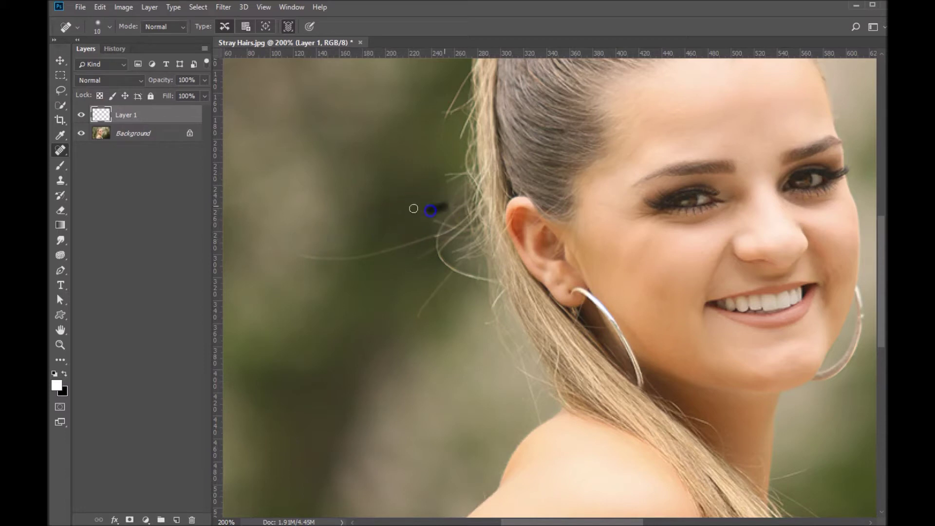
{"action": "mouse_move", "coordinate": [432, 240]}
{"action": "left_mouse_down"}
{"action": "mouse_move", "coordinate": [398, 250]}
{"action": "mouse_move", "coordinate": [288, 258]}
{"action": "left_mouse_up"}
{"action": "mouse_move", "coordinate": [378, 251]}
{"action": "left_mouse_down"}
{"action": "mouse_move", "coordinate": [337, 261]}
{"action": "mouse_move", "coordinate": [285, 253]}
{"action": "left_mouse_up"}
- Spot-heal the remaining strands further left, below the ear, and at the top of the head
{"action": "mouse_move", "coordinate": [414, 247]}
{"action": "left_mouse_down"}
{"action": "mouse_move", "coordinate": [416, 268]}
{"action": "mouse_move", "coordinate": [429, 253]}
{"action": "left_mouse_up"}
{"action": "left_click_drag", "start_coordinate": [349, 263], "coordinate": [328, 261]}
{"action": "mouse_move", "coordinate": [455, 285]}
{"action": "left_mouse_down"}
{"action": "mouse_move", "coordinate": [449, 273]}
{"action": "mouse_move", "coordinate": [419, 311]}
{"action": "left_mouse_up"}
{"action": "left_click_drag", "start_coordinate": [439, 281], "coordinate": [417, 323]}
{"action": "left_click_drag", "start_coordinate": [463, 364], "coordinate": [462, 364]}
{"action": "left_click_drag", "start_coordinate": [492, 138], "coordinate": [484, 320]}
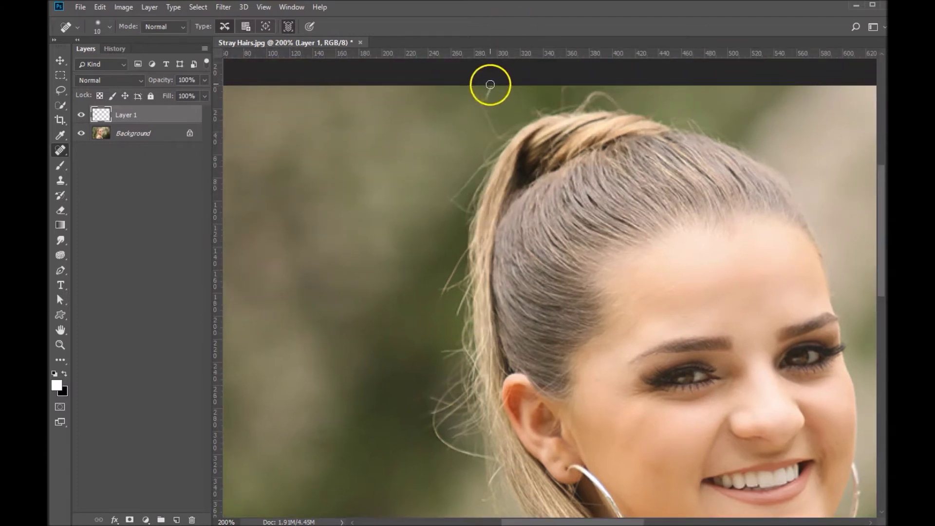
{"action": "left_click_drag", "start_coordinate": [489, 84], "coordinate": [488, 121]}
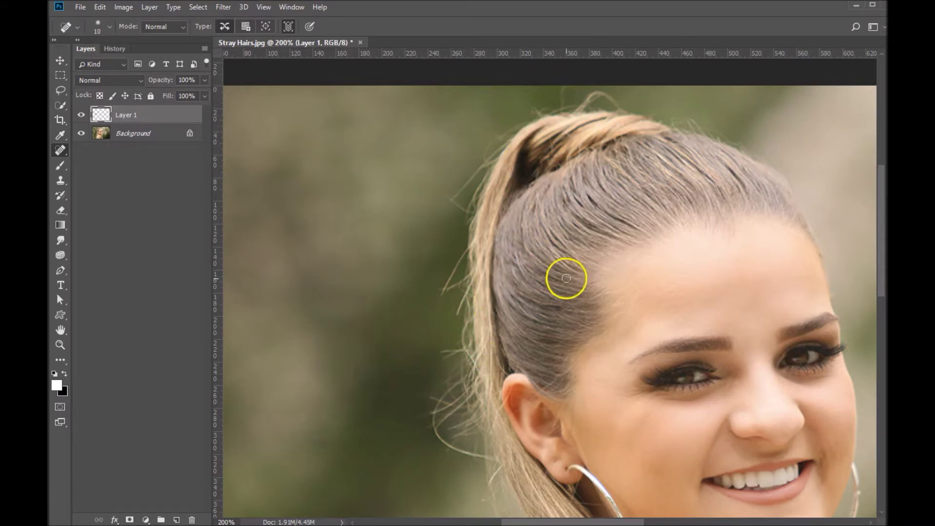
- Zoom out to frame the face and shoulders, then add empty Layer 2 above Layer 1
{"action": "left_click", "coordinate": [606, 298], "text": "alt"}
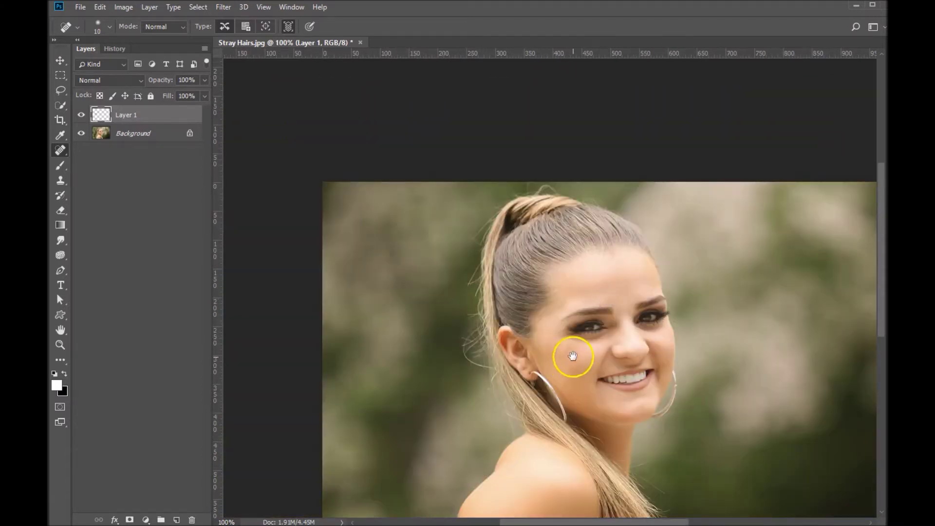
{"action": "mouse_move", "coordinate": [570, 355]}
{"action": "left_mouse_down"}
{"action": "mouse_move", "coordinate": [574, 213]}
{"action": "mouse_move", "coordinate": [584, 244]}
{"action": "left_mouse_up"}
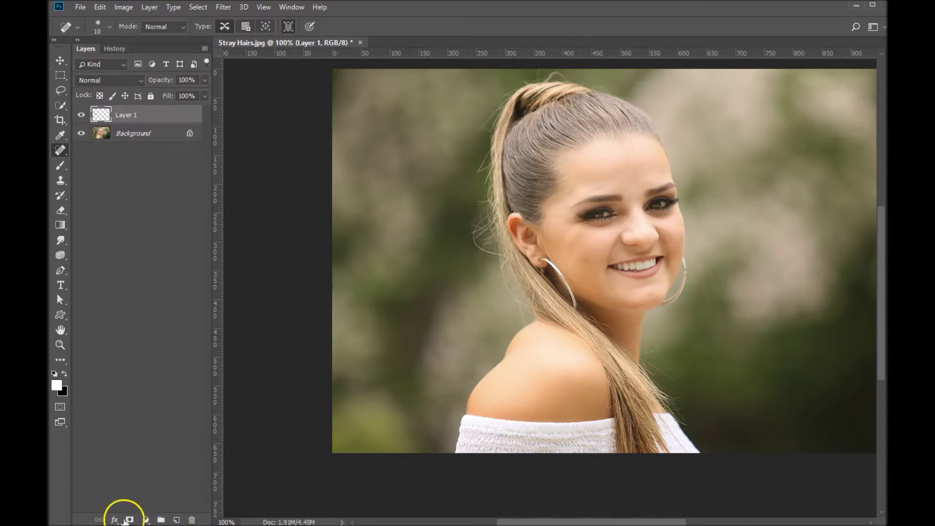
{"action": "left_click", "coordinate": [177, 520]}
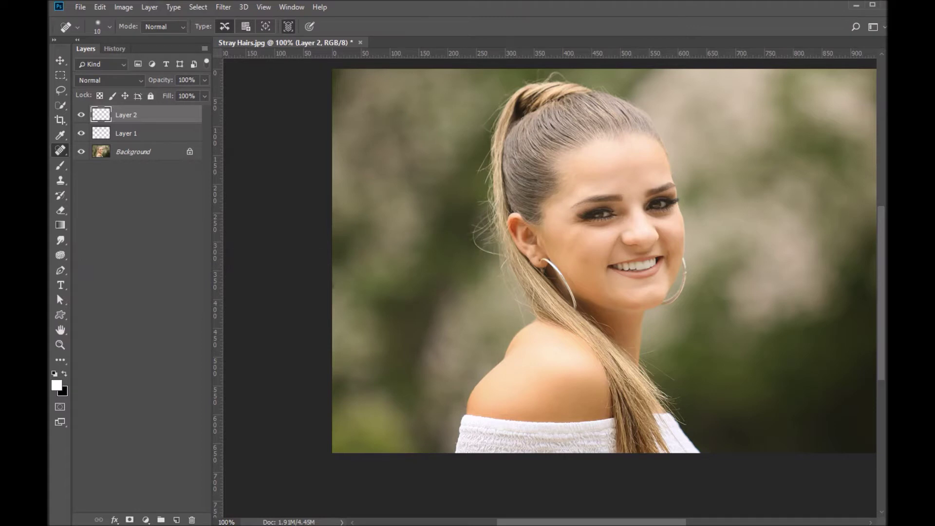
- With the Pen tool, trace a curved path down the ponytail's left edge to below the ear
{"action": "left_click", "coordinate": [57, 271]}
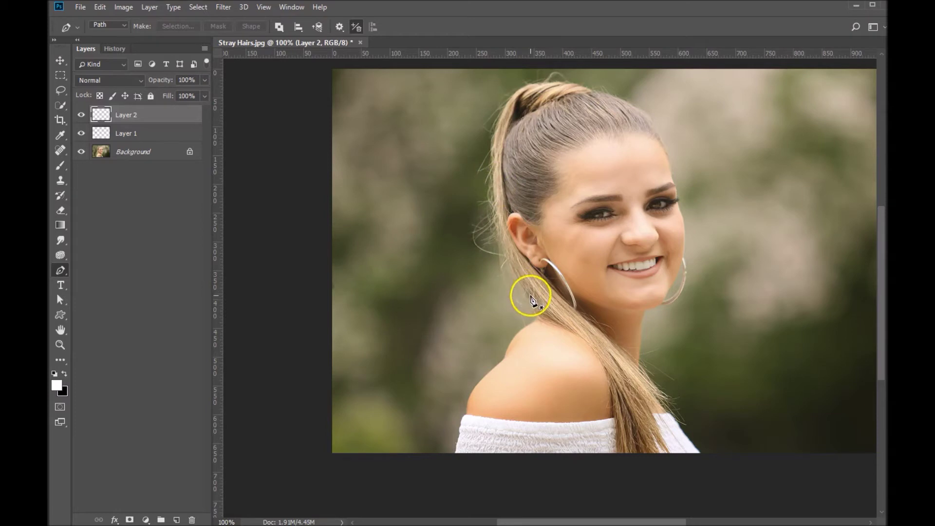
{"action": "left_click", "coordinate": [534, 85]}
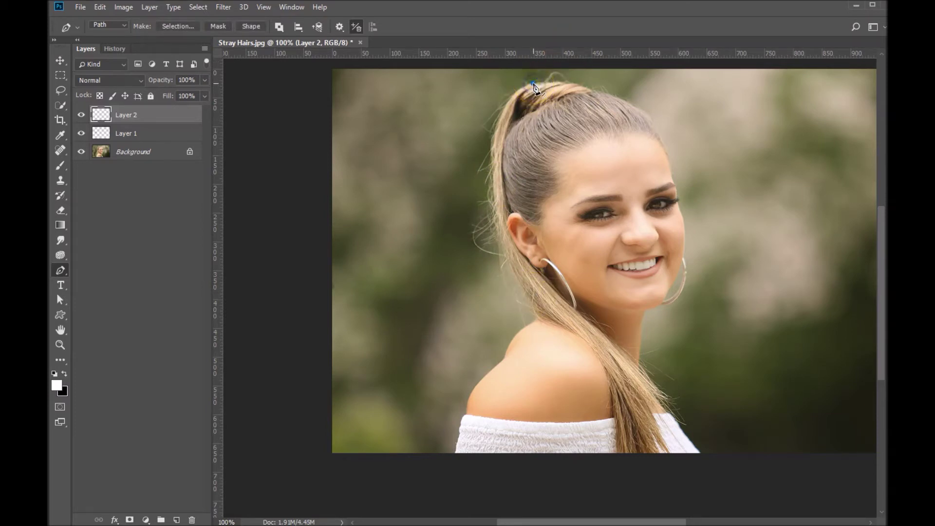
{"action": "left_click_drag", "start_coordinate": [534, 86], "coordinate": [497, 127]}
{"action": "left_click_drag", "start_coordinate": [489, 161], "coordinate": [488, 163]}
{"action": "left_click_drag", "start_coordinate": [494, 227], "coordinate": [501, 246]}
{"action": "left_click", "coordinate": [507, 271]}
{"action": "left_click", "coordinate": [537, 319]}
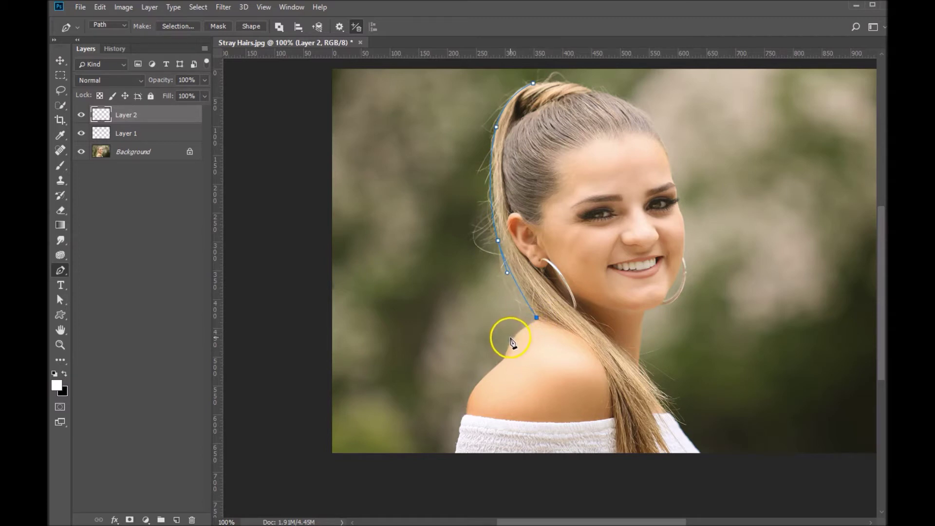
- Loop the path from the shoulder out through the left background and close it at the start
{"action": "left_click", "coordinate": [510, 340]}
{"action": "left_click_drag", "start_coordinate": [510, 340], "coordinate": [422, 268]}
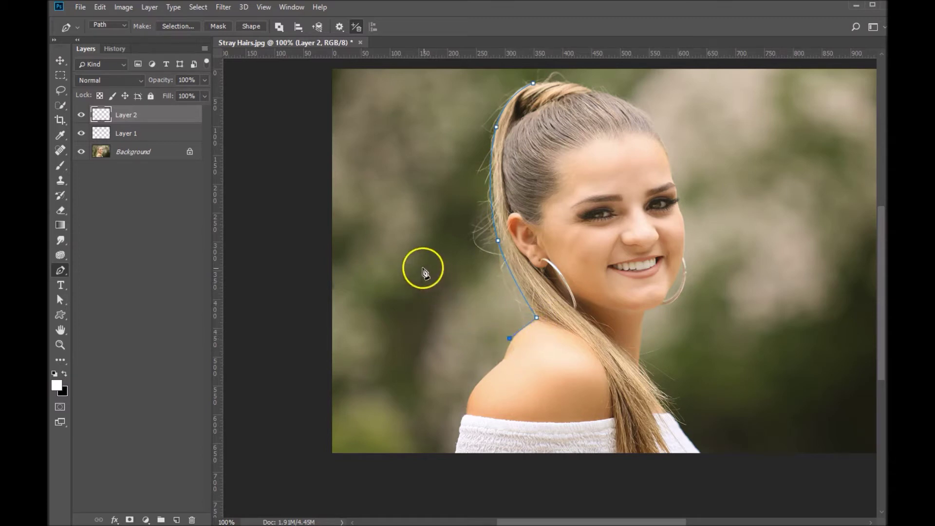
{"action": "left_click", "coordinate": [440, 124]}
{"action": "left_click", "coordinate": [483, 78]}
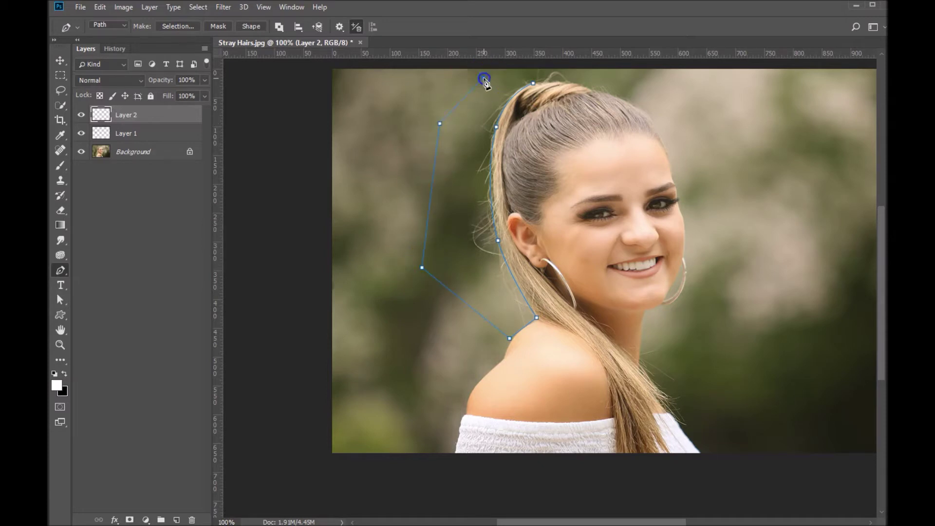
{"action": "left_click", "coordinate": [533, 85]}
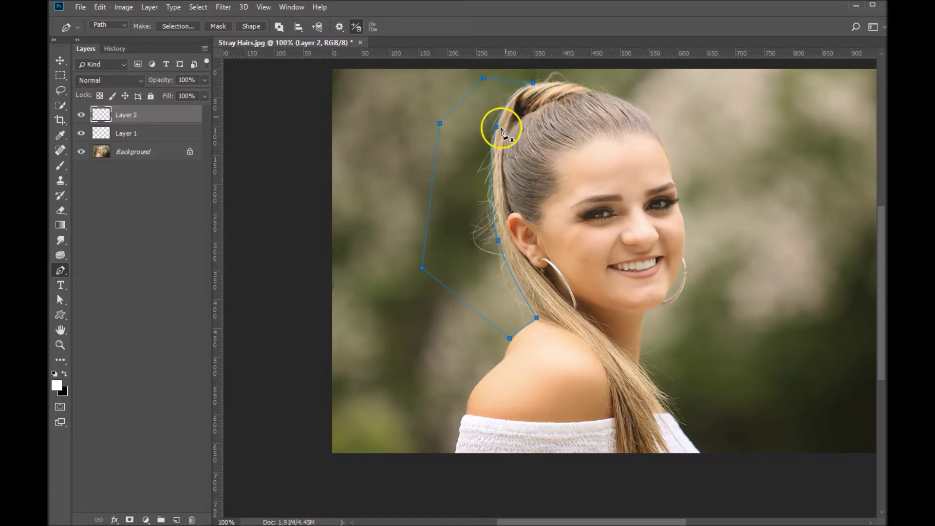
- Convert the closed path into a selection with a 1-pixel feather radius
{"action": "right_click", "coordinate": [470, 118]}
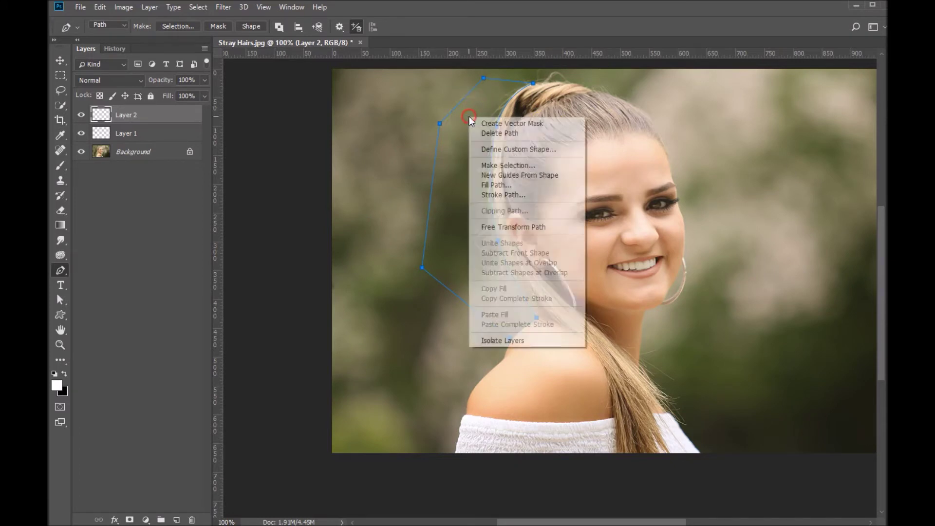
{"action": "left_click", "coordinate": [489, 166]}
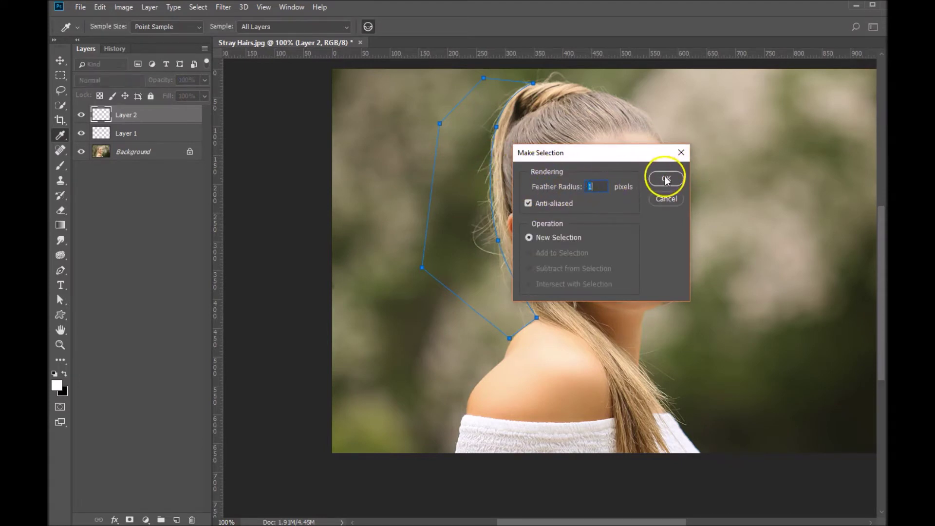
{"action": "left_click", "coordinate": [678, 179]}
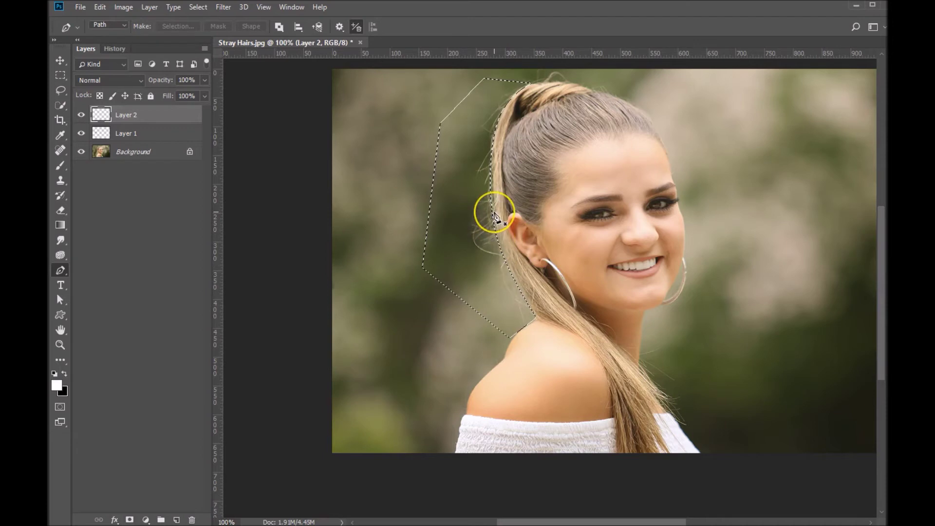
- Clone-stamp background over the flyaways beside the ponytail and below the ear on Layer 2
{"action": "left_click", "coordinate": [60, 181]}
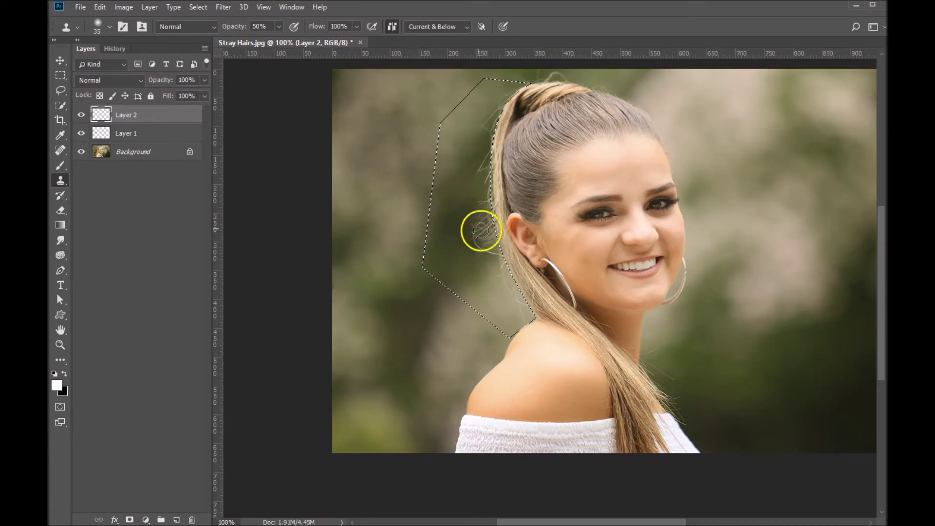
{"action": "left_click_drag", "start_coordinate": [366, 218], "coordinate": [410, 217]}
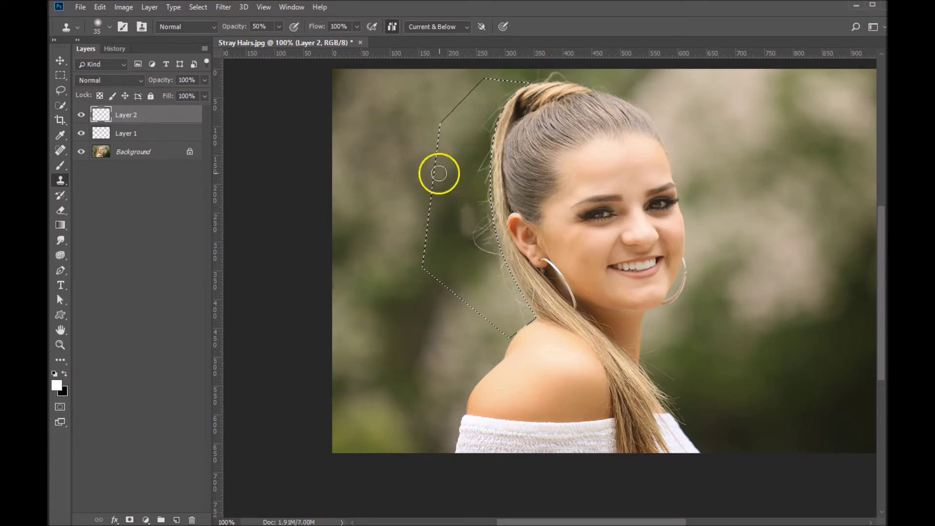
{"action": "mouse_move", "coordinate": [423, 198]}
{"action": "left_mouse_down"}
{"action": "mouse_move", "coordinate": [344, 202]}
{"action": "mouse_move", "coordinate": [345, 250]}
{"action": "mouse_move", "coordinate": [421, 249]}
{"action": "left_mouse_up"}
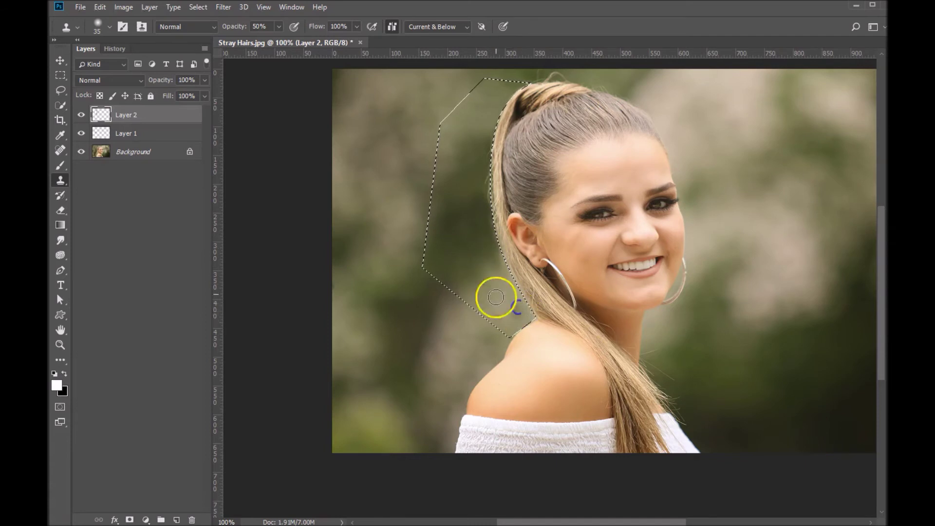
{"action": "left_click_drag", "start_coordinate": [489, 293], "coordinate": [490, 290]}
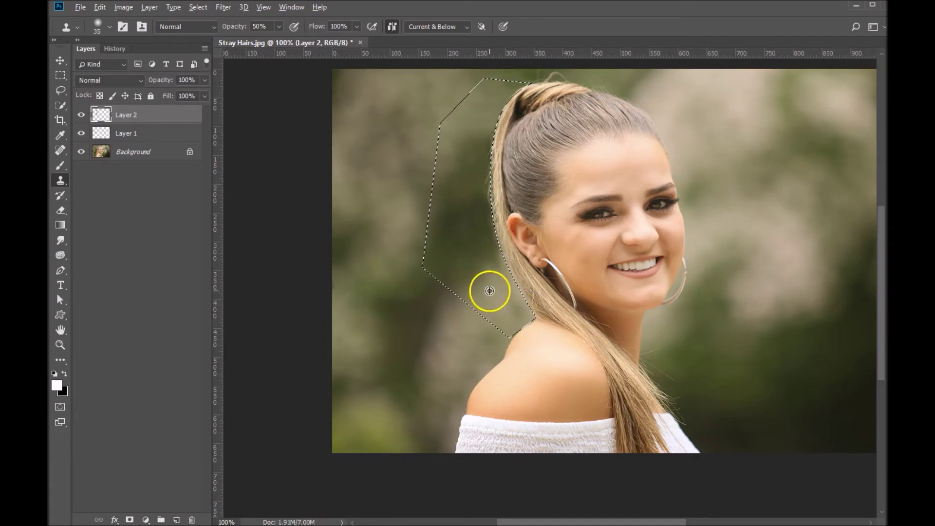
{"action": "left_click", "coordinate": [521, 309]}
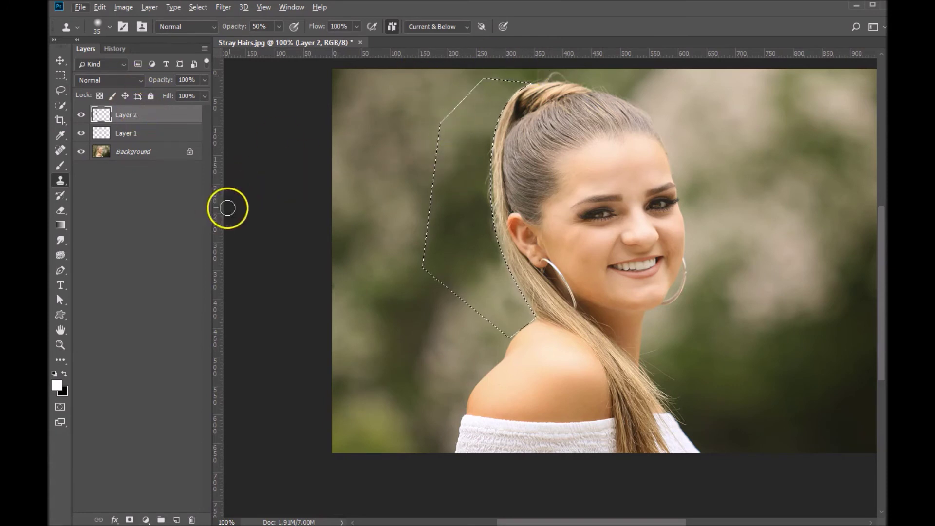
- Deselect, toggle Layer 1 off and on to compare, and clone one spot at the shoulder edge
{"action": "key", "text": "ctrl+d"}
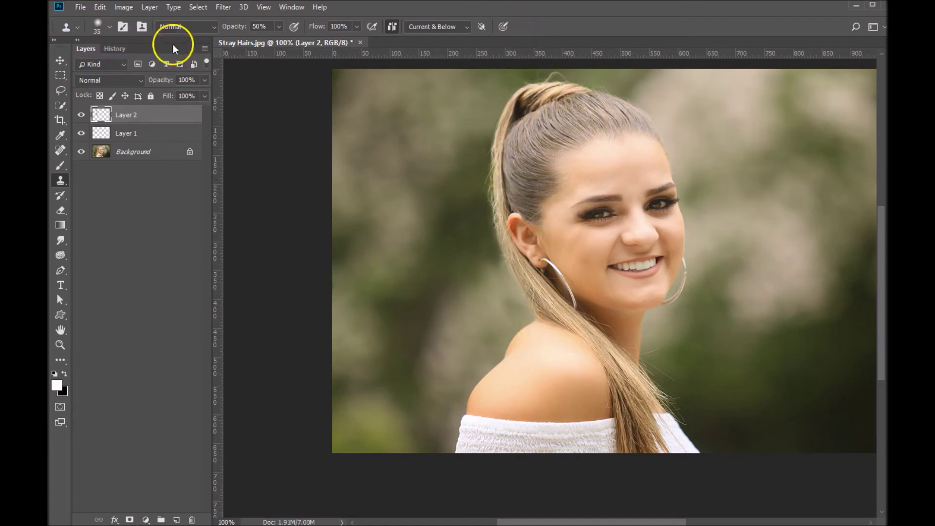
{"action": "left_click", "coordinate": [81, 133]}
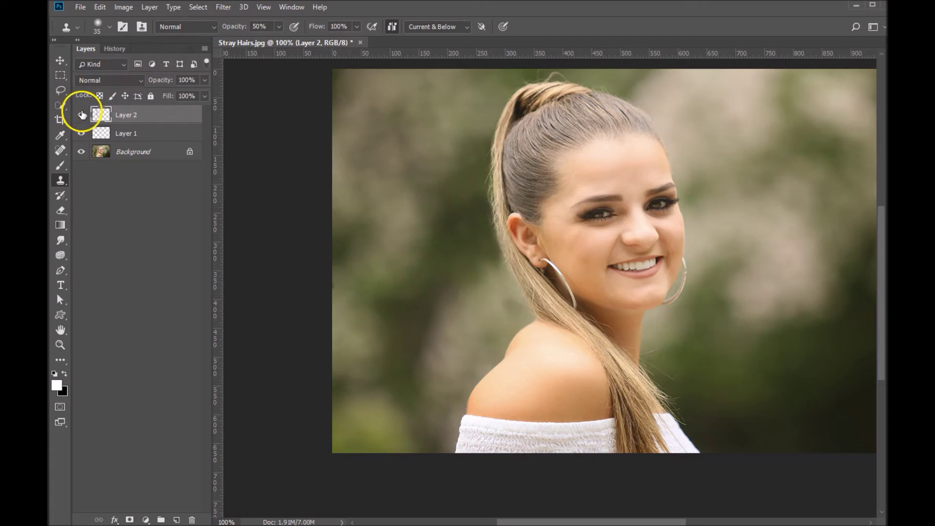
{"action": "left_click", "coordinate": [81, 133]}
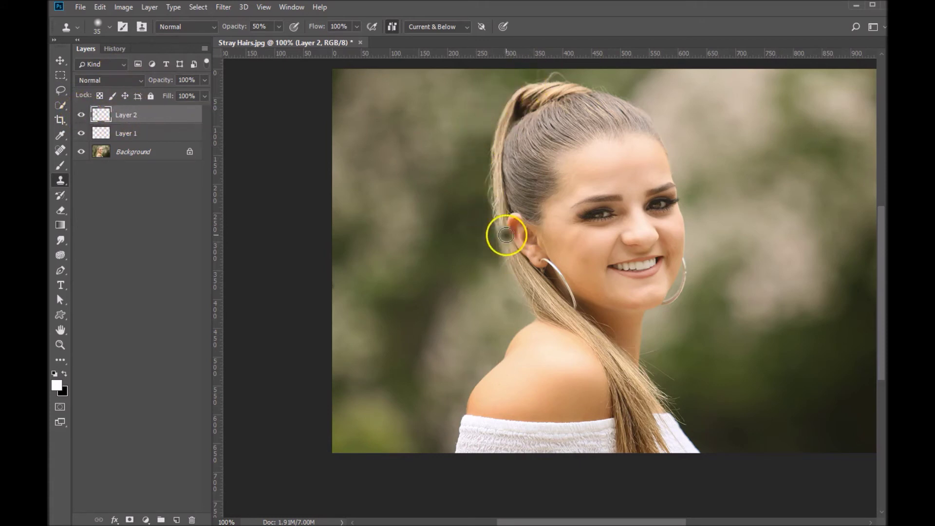
{"action": "left_click", "coordinate": [518, 334]}
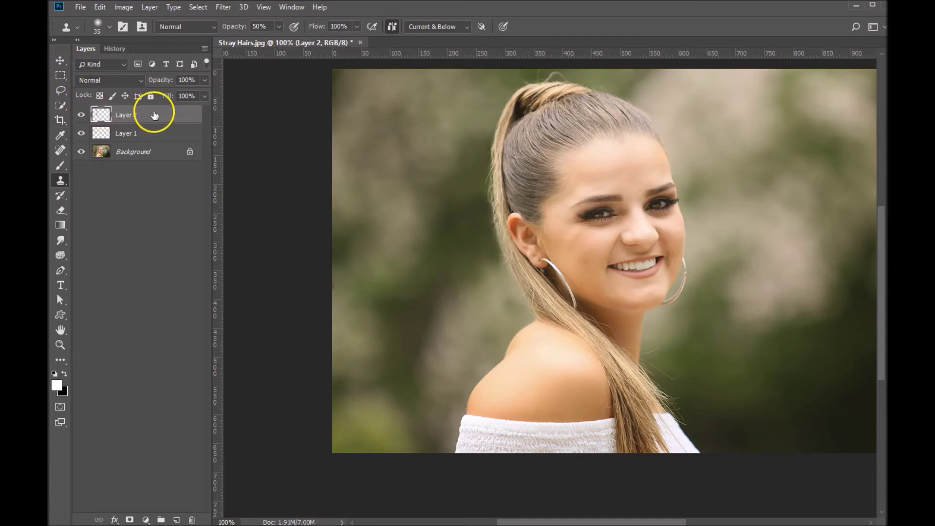
- Try several Layer 2 fill values at 200% zoom, settling on 89%, then zoom back out
{"action": "left_click", "coordinate": [204, 96]}
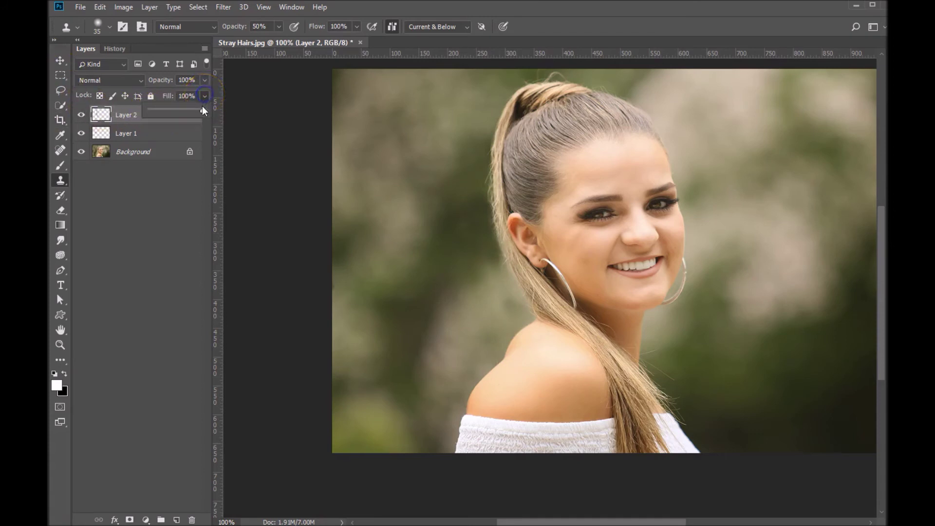
{"action": "left_click_drag", "start_coordinate": [203, 112], "coordinate": [201, 112]}
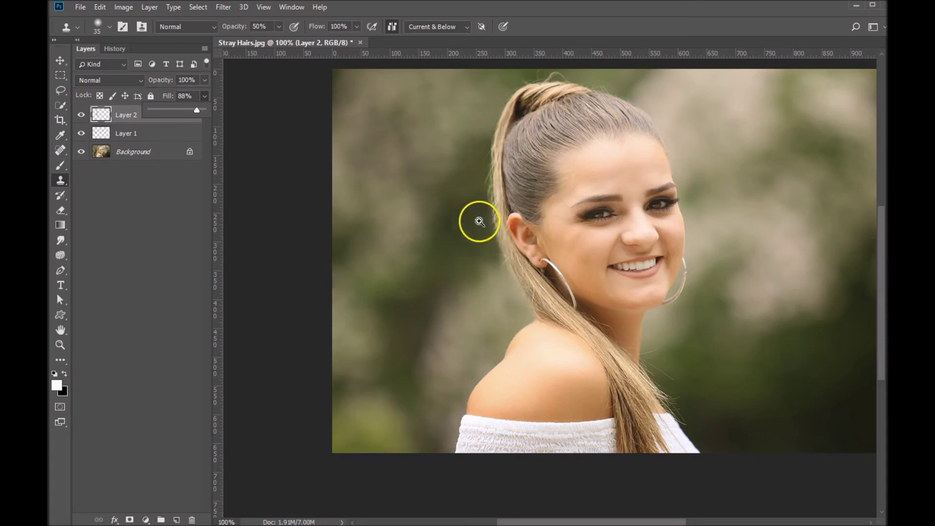
{"action": "left_click", "coordinate": [480, 221]}
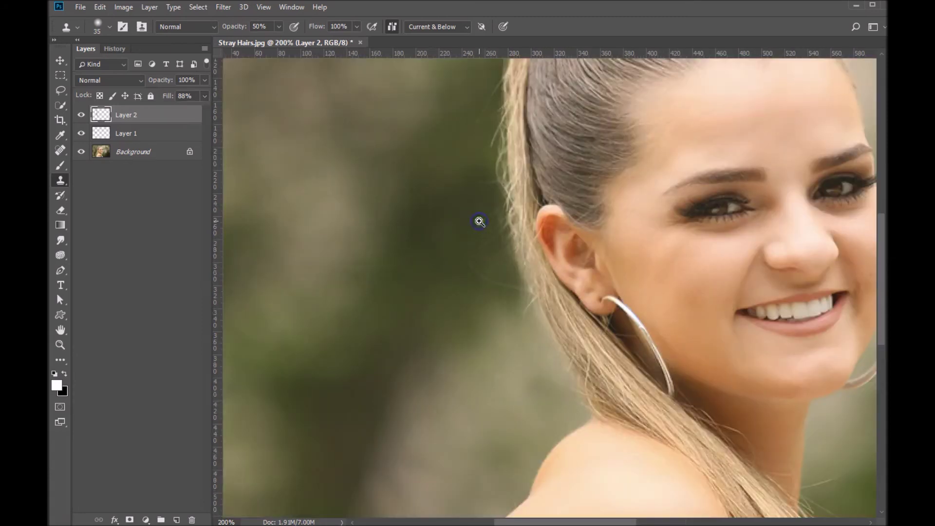
{"action": "left_click", "coordinate": [206, 95]}
{"action": "left_click_drag", "start_coordinate": [196, 108], "coordinate": [207, 115]}
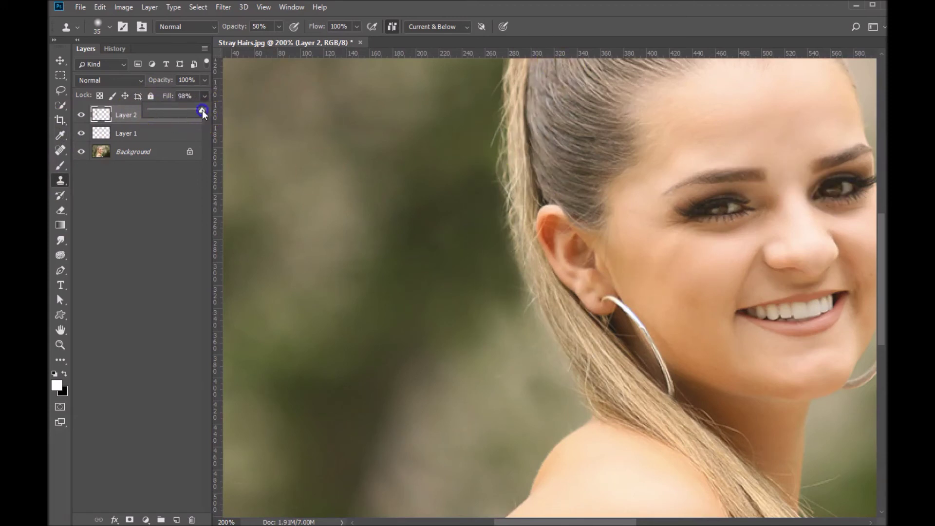
{"action": "left_click_drag", "start_coordinate": [203, 110], "coordinate": [197, 111]}
{"action": "left_click", "coordinate": [555, 187], "text": "alt"}
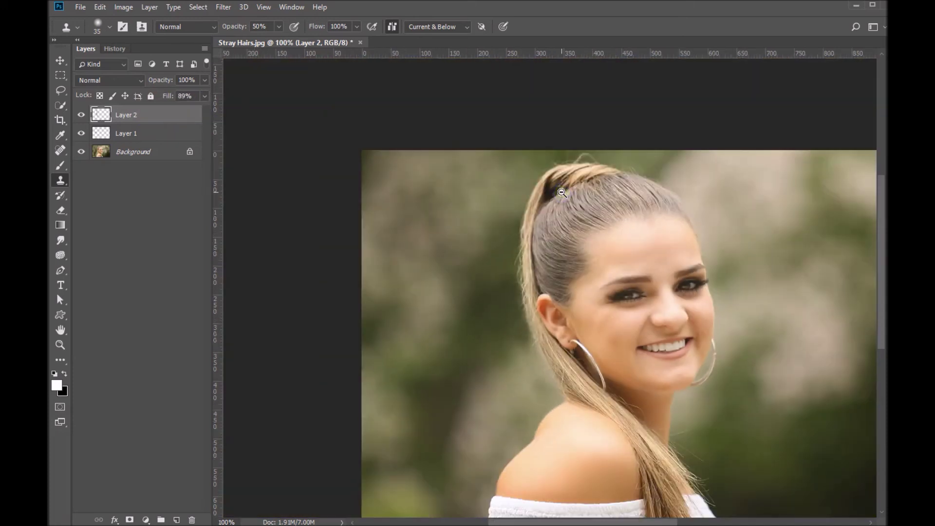
{"action": "left_click", "coordinate": [82, 115]}
{"action": "left_click", "coordinate": [81, 134]}
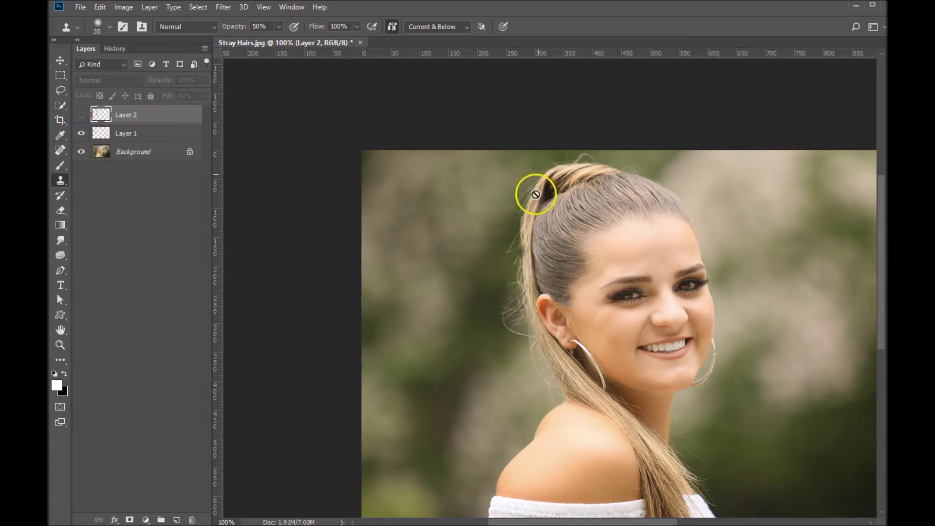
{"action": "left_click", "coordinate": [80, 114]}
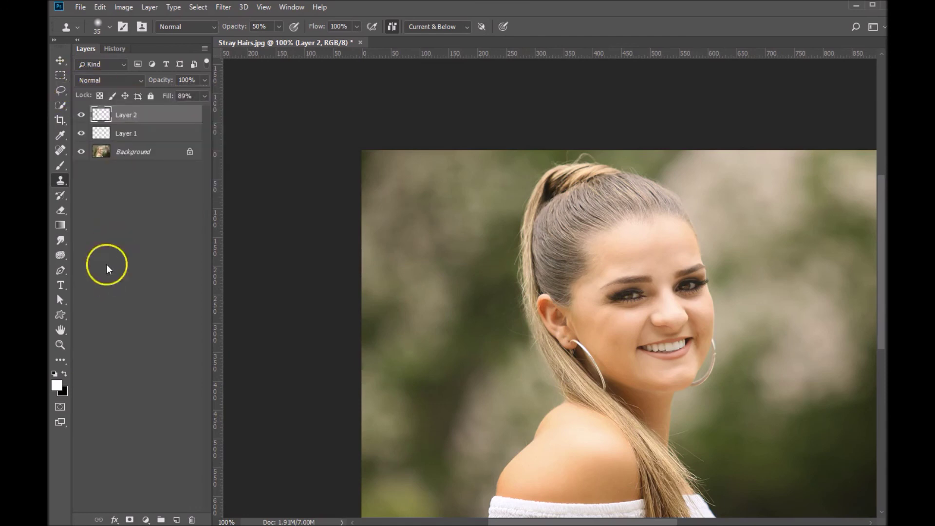
- Sweep Layer 2's fill from 0% upward and set it to 80%
{"action": "left_click", "coordinate": [154, 114]}
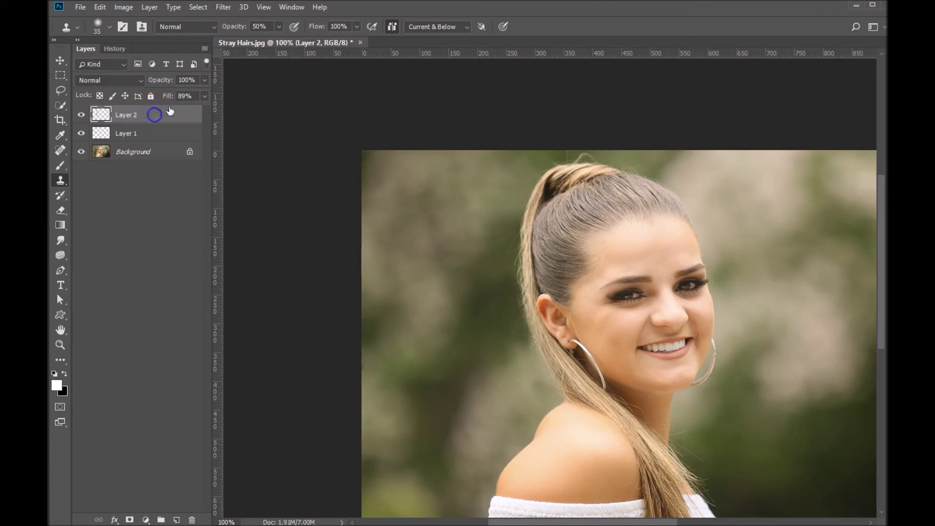
{"action": "left_click", "coordinate": [205, 96]}
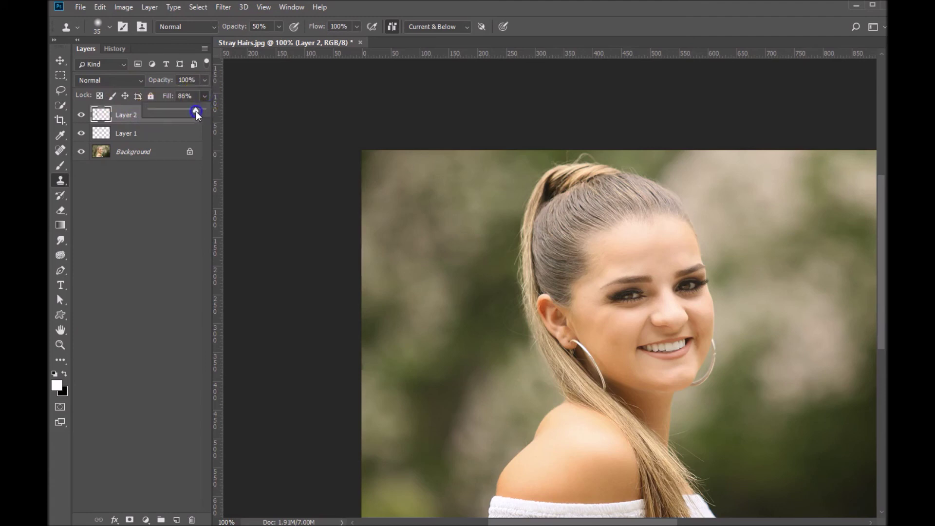
{"action": "left_click_drag", "start_coordinate": [198, 112], "coordinate": [192, 112]}
{"action": "left_click_drag", "start_coordinate": [144, 118], "coordinate": [142, 117]}
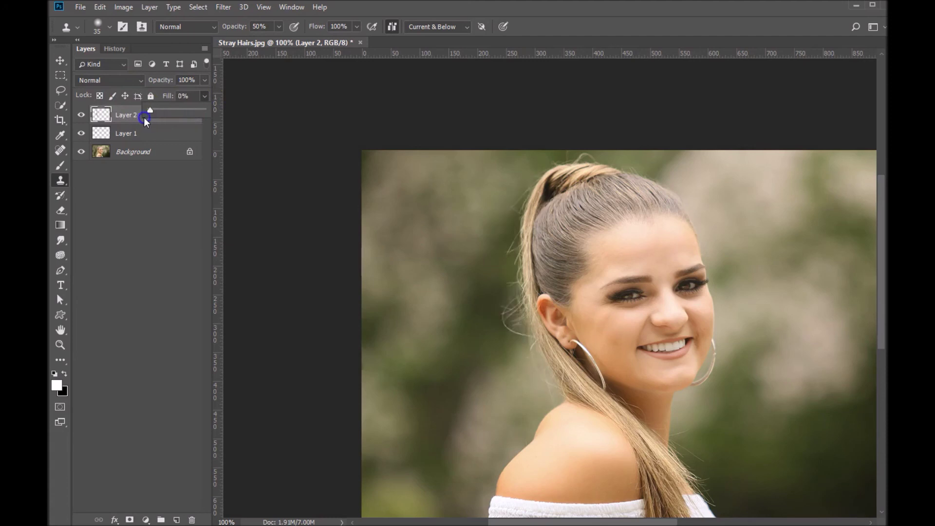
{"action": "left_click_drag", "start_coordinate": [154, 118], "coordinate": [180, 120]}
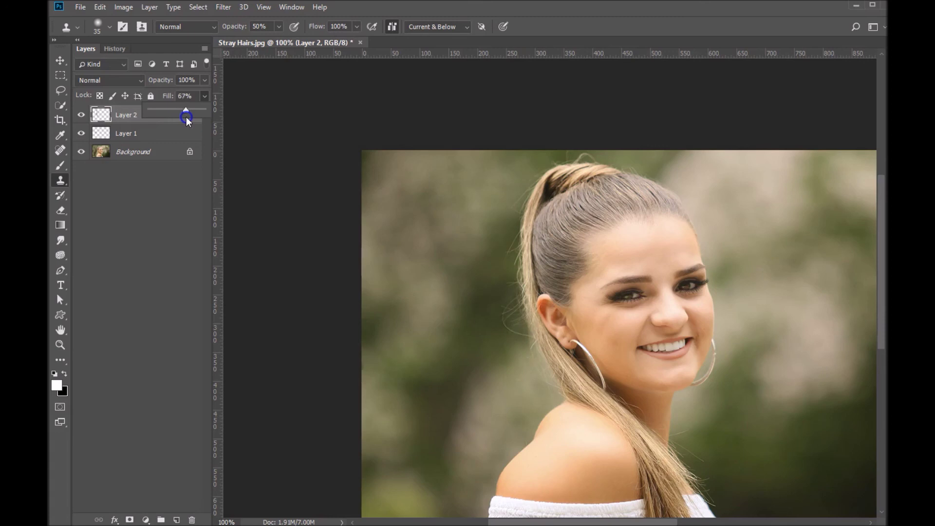
{"action": "left_click_drag", "start_coordinate": [187, 118], "coordinate": [193, 119]}
- Hide and reshow Layer 1 and Layer 2 to compare the retouching against the original
{"action": "left_click", "coordinate": [81, 134]}
{"action": "left_click", "coordinate": [82, 115]}
{"action": "left_click", "coordinate": [81, 134]}
{"action": "left_click", "coordinate": [81, 117]}
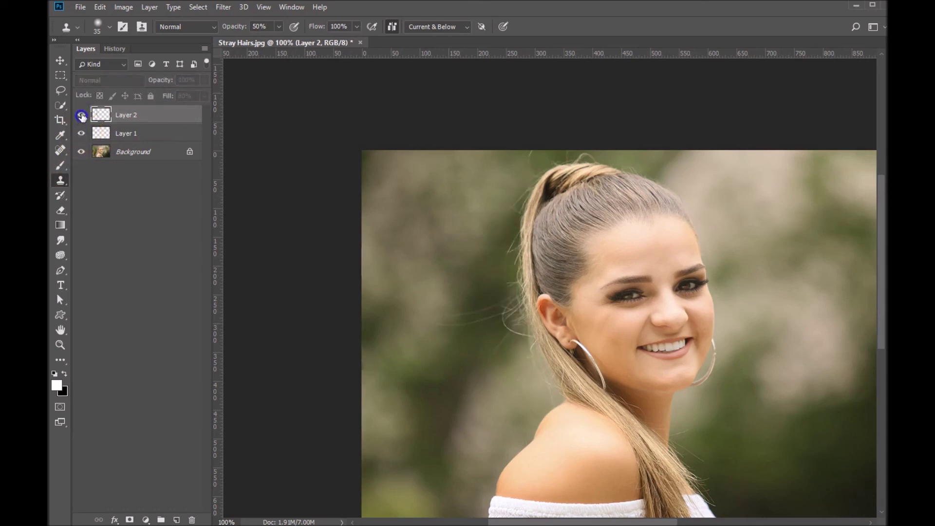